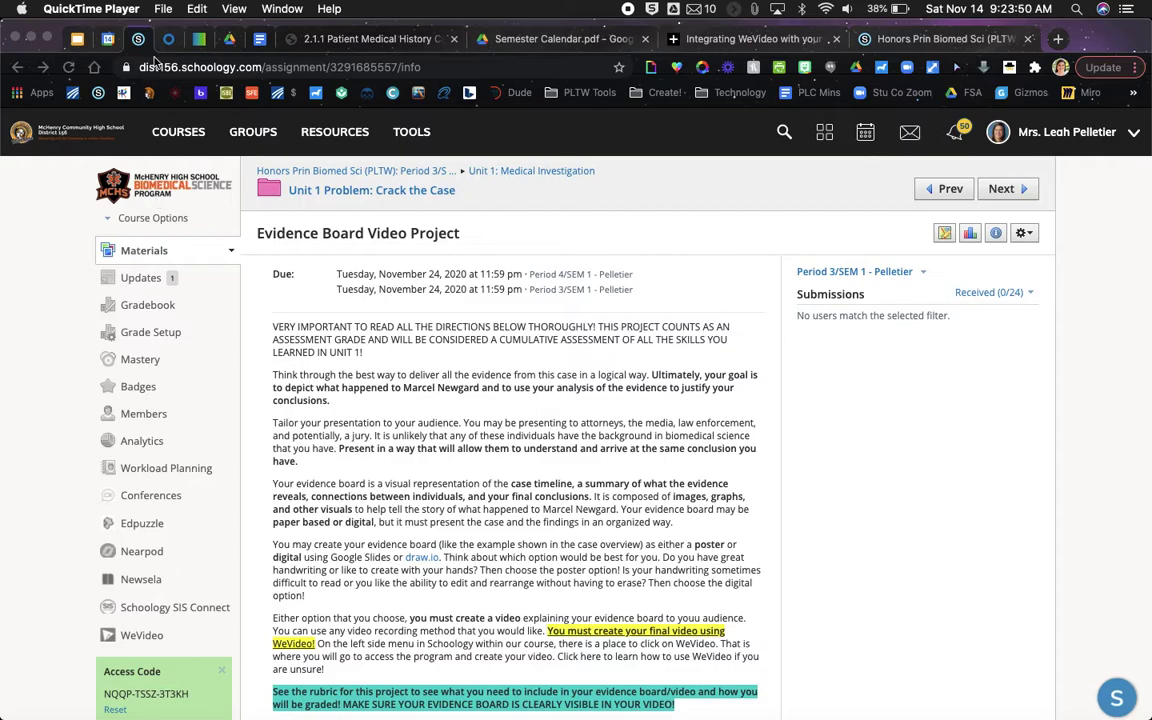
Open WeVideo from the biomedical science course in Schoology.
{"action": "left_click", "coordinate": [140, 638]}
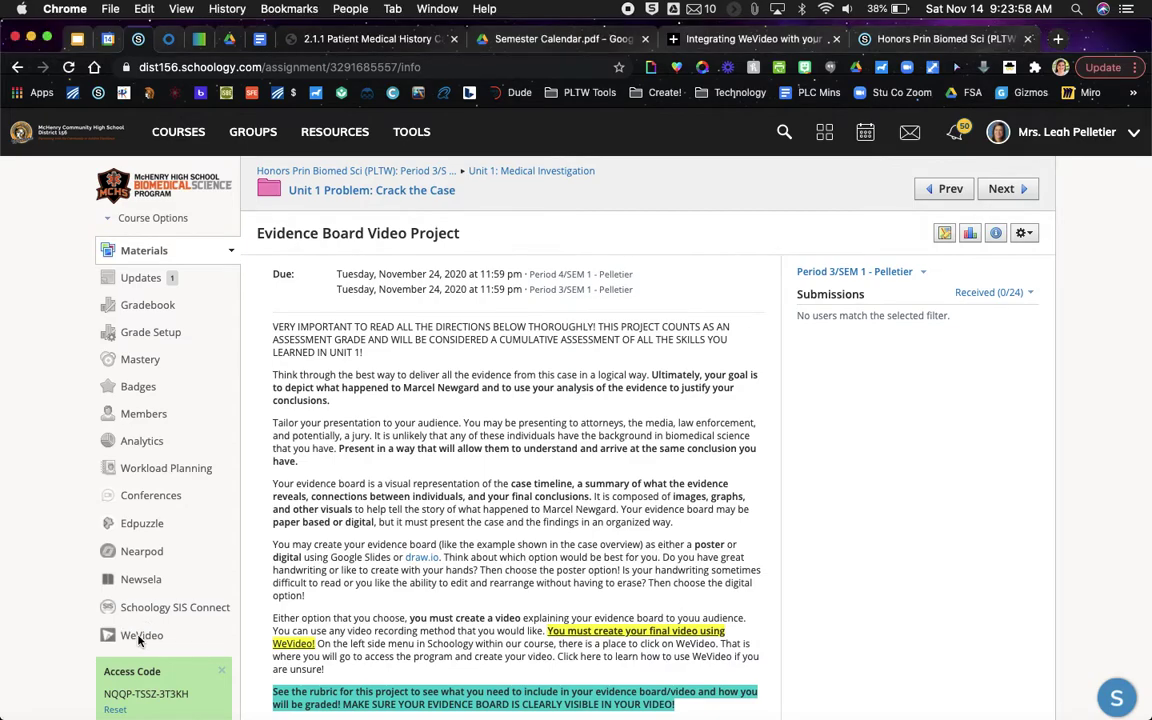
{"action": "left_click", "coordinate": [145, 638]}
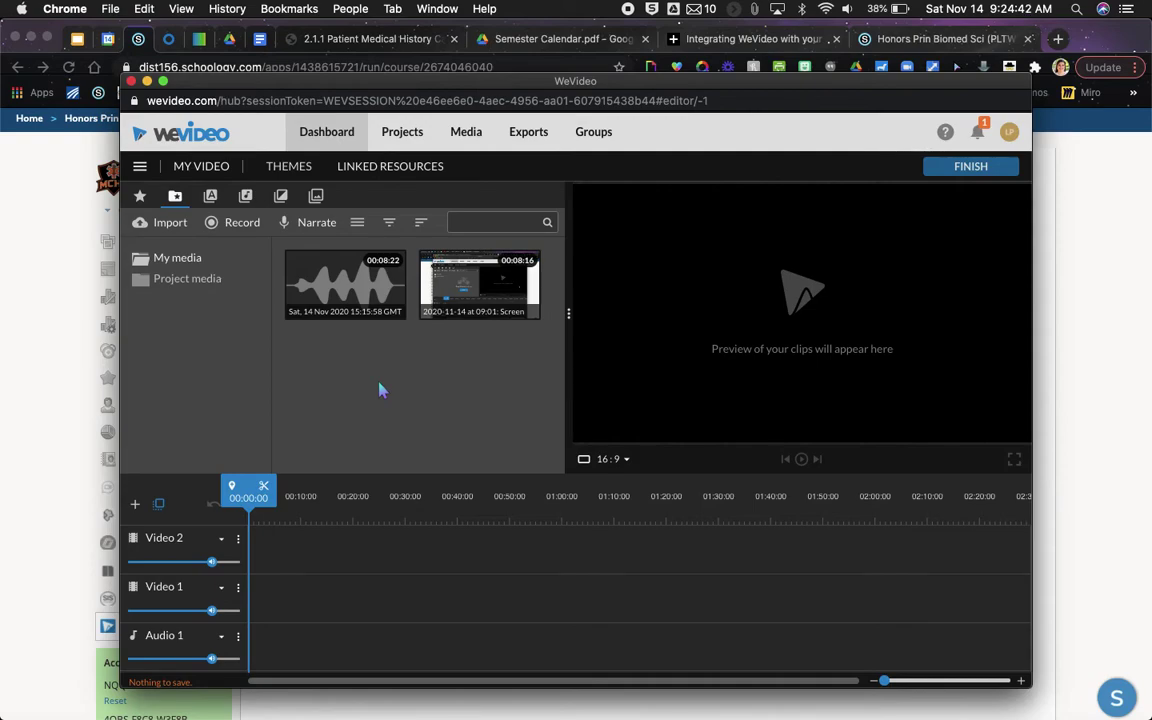
Examine the media import options, including browsing for local files and importing from Google Drive, and close the dialog.
{"action": "left_click", "coordinate": [163, 224]}
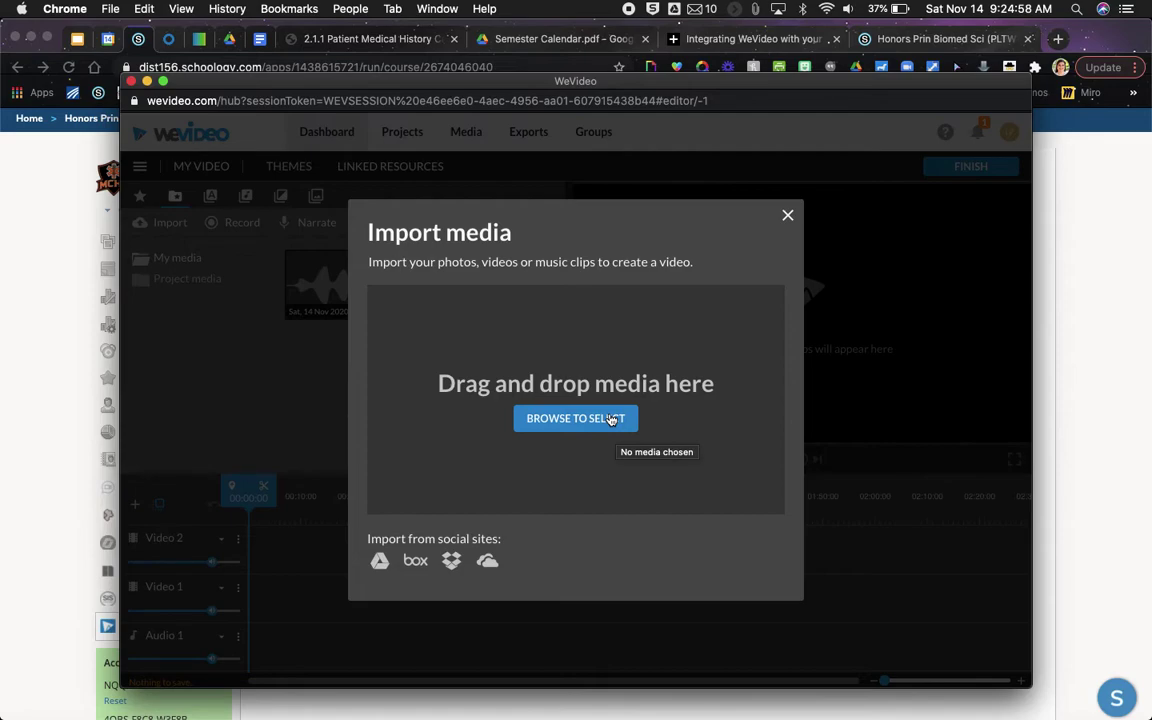
{"action": "left_click", "coordinate": [380, 564]}
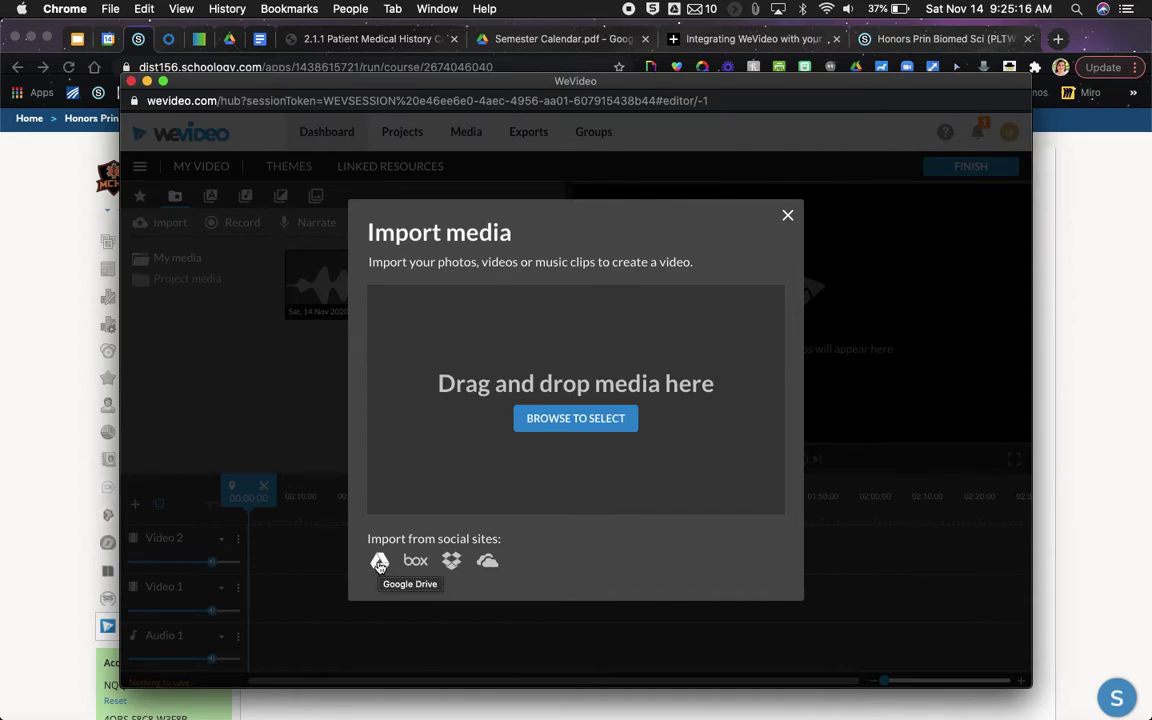
{"action": "left_click", "coordinate": [788, 216]}
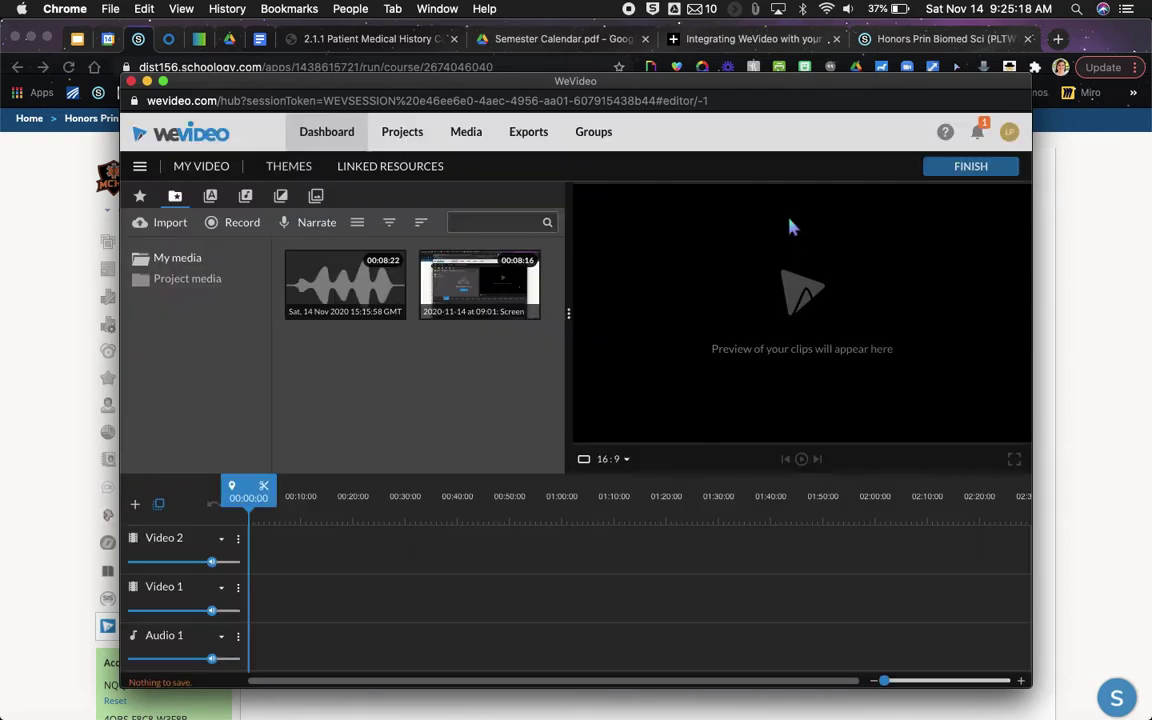
Examine the recording source options for webcam, screen, and screen with webcam, and close the dialog.
{"action": "left_click", "coordinate": [236, 222]}
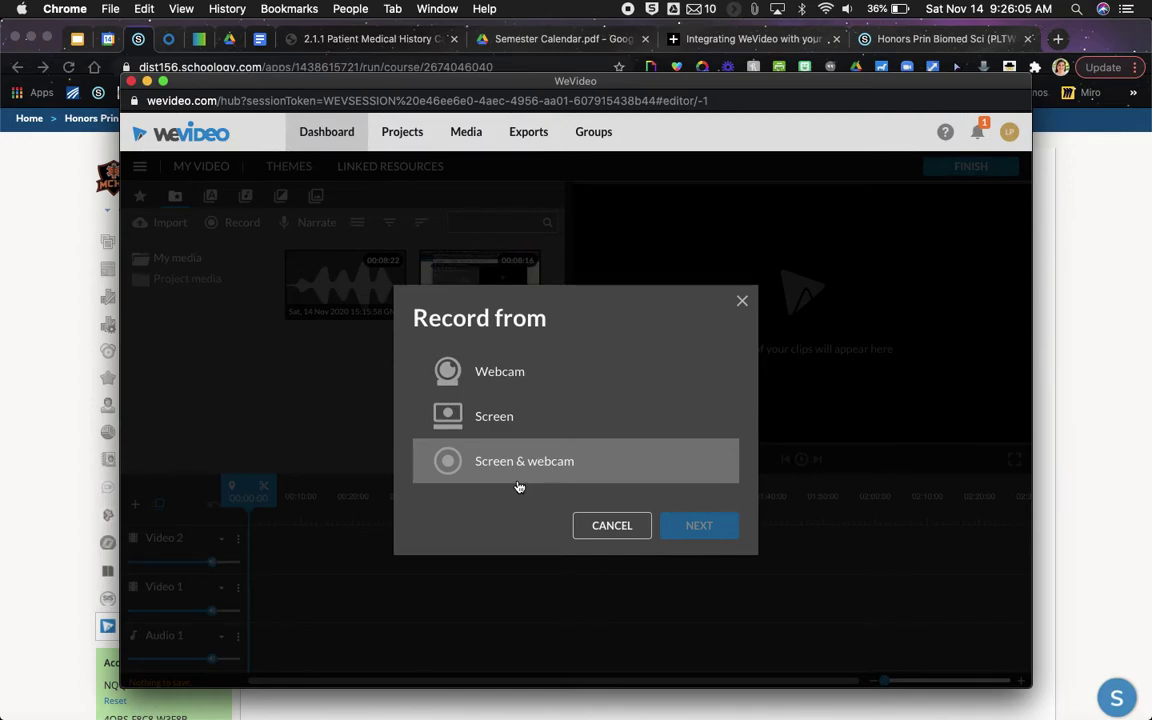
{"action": "left_click", "coordinate": [720, 414]}
{"action": "left_click", "coordinate": [630, 478]}
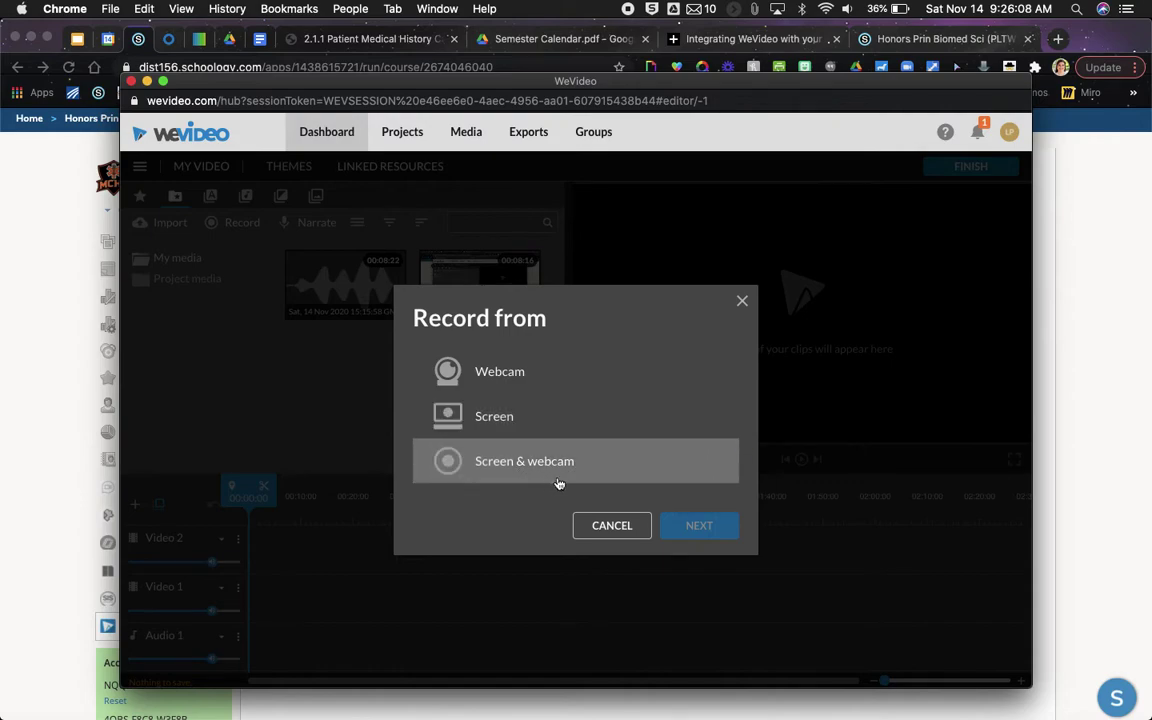
{"action": "left_click", "coordinate": [742, 300]}
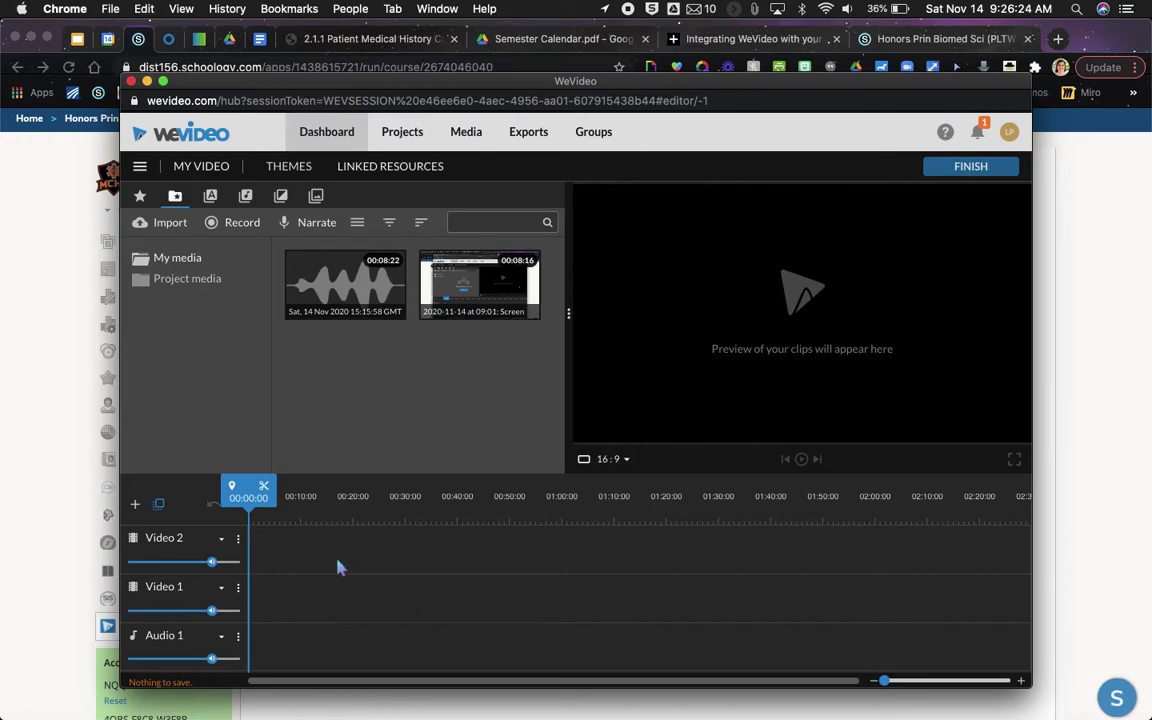
Add the Eye Opening motion title to the Video 1 track near the start of the timeline.
{"action": "left_click", "coordinate": [212, 200]}
{"action": "scroll", "coordinate": [350, 392], "scroll_direction": "down", "scroll_amount": 1}
{"action": "scroll", "coordinate": [350, 392], "scroll_direction": "down", "scroll_amount": 8}
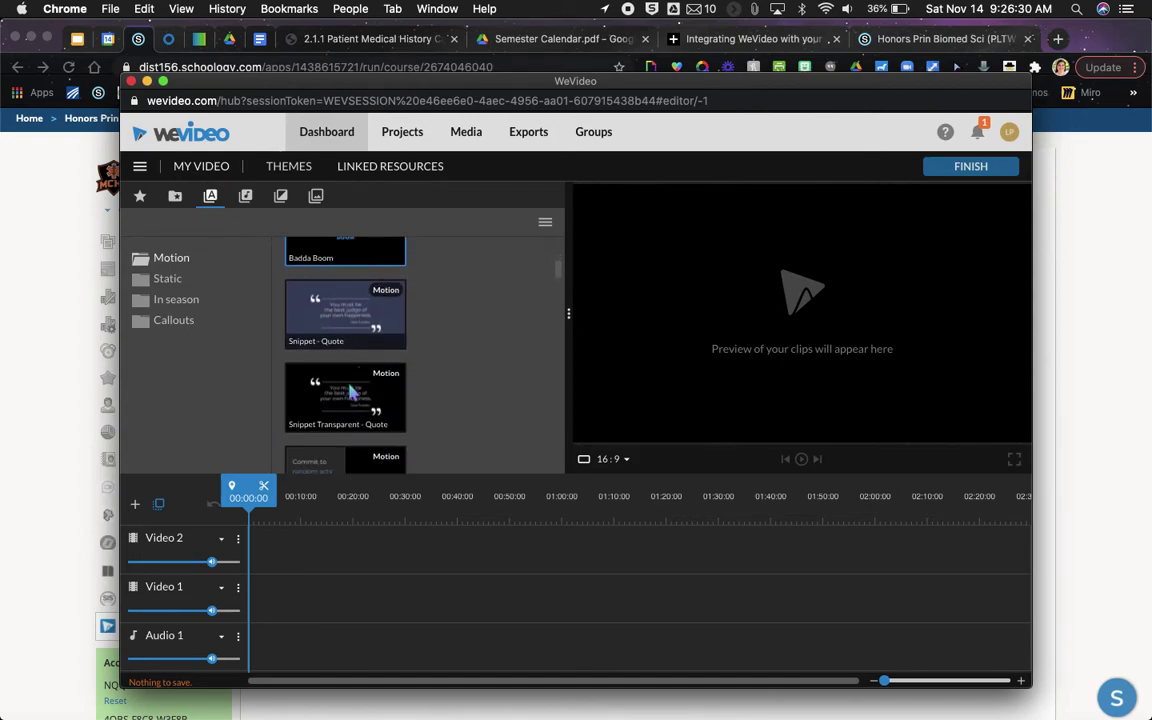
{"action": "scroll", "coordinate": [350, 392], "scroll_direction": "down", "scroll_amount": 10}
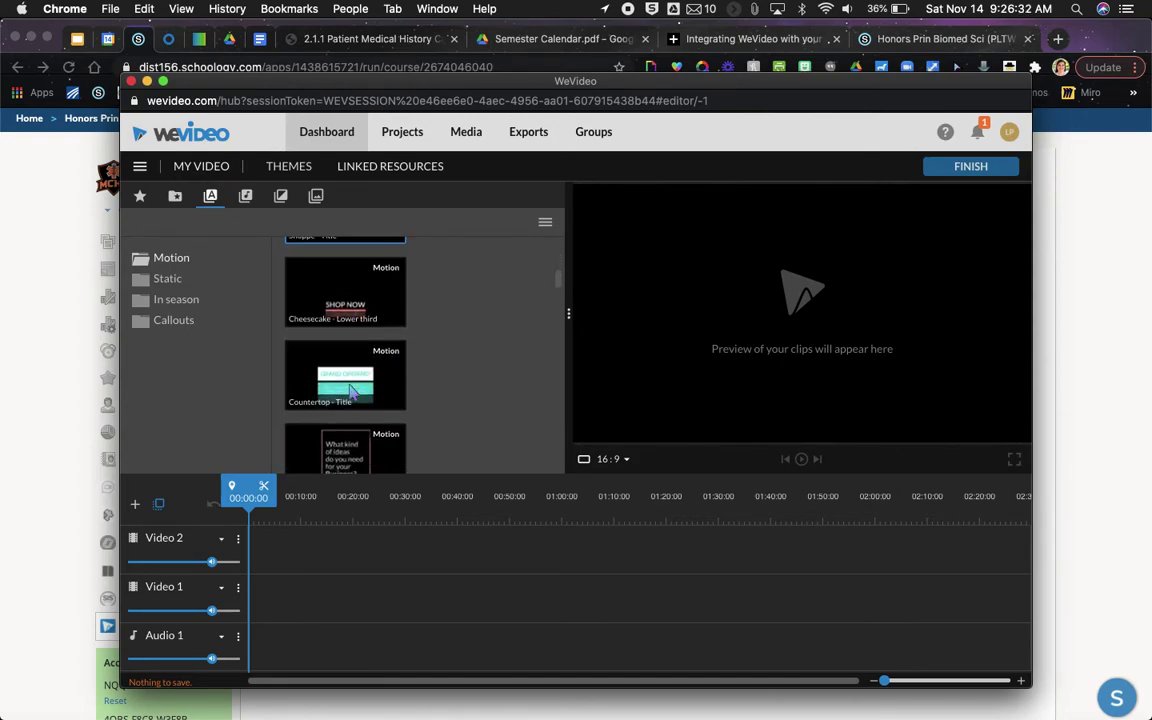
{"action": "scroll", "coordinate": [350, 392], "scroll_direction": "down", "scroll_amount": 10}
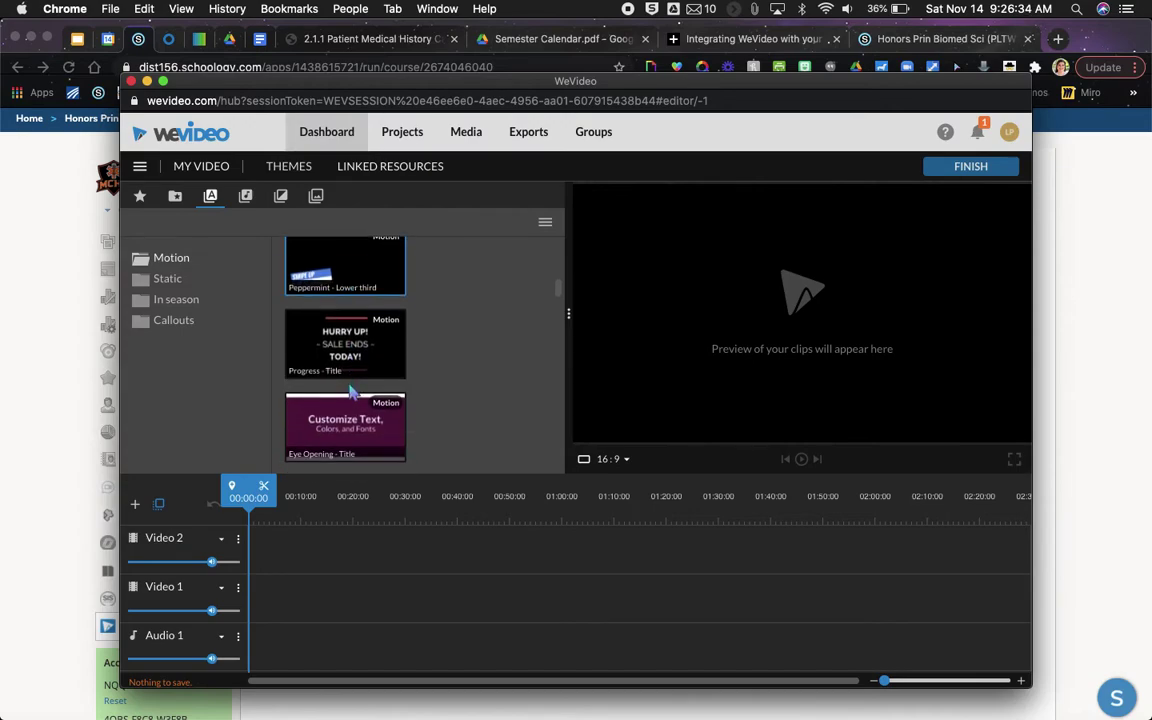
{"action": "scroll", "coordinate": [350, 392], "scroll_direction": "down", "scroll_amount": 4}
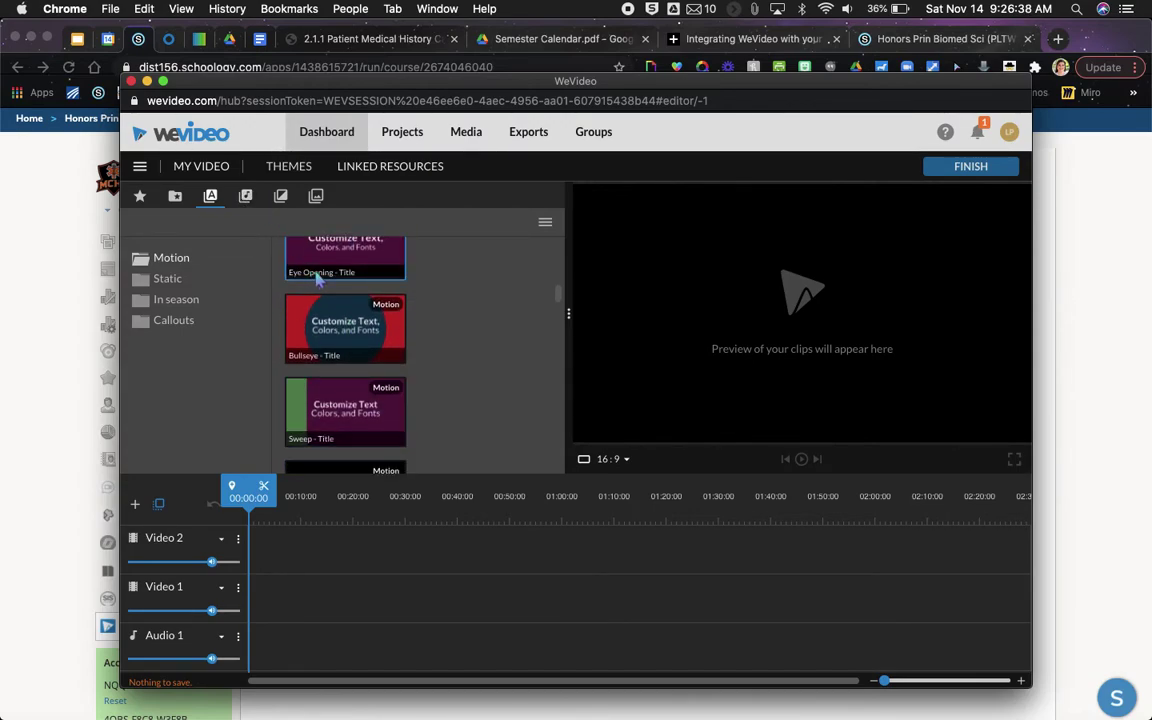
{"action": "left_click_drag", "start_coordinate": [315, 270], "coordinate": [300, 603]}
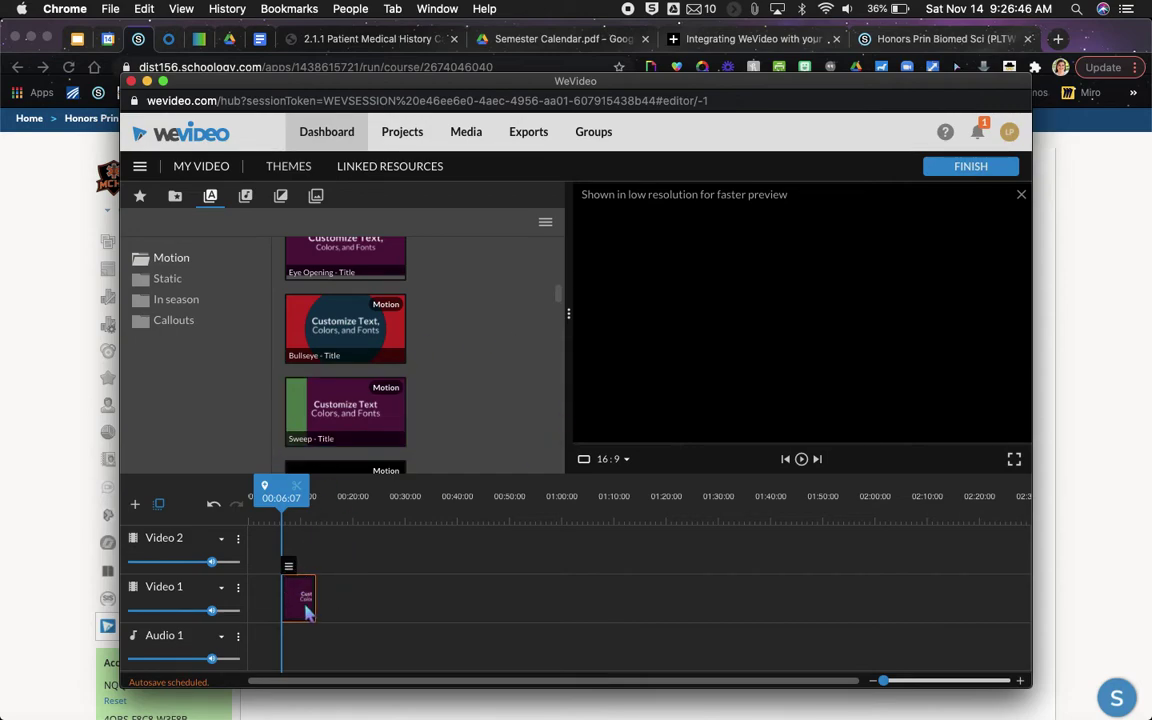
{"action": "double_click", "coordinate": [300, 603]}
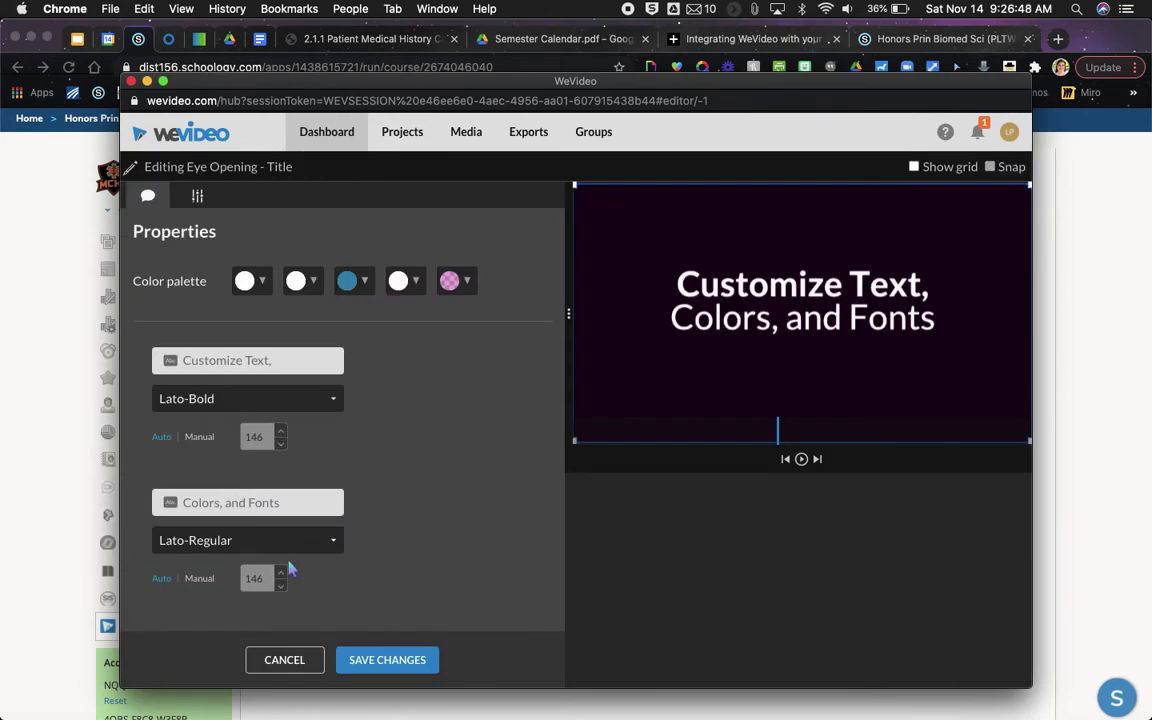
{"action": "triple_click", "coordinate": [220, 361]}
{"action": "key", "text": "BackSpace"}
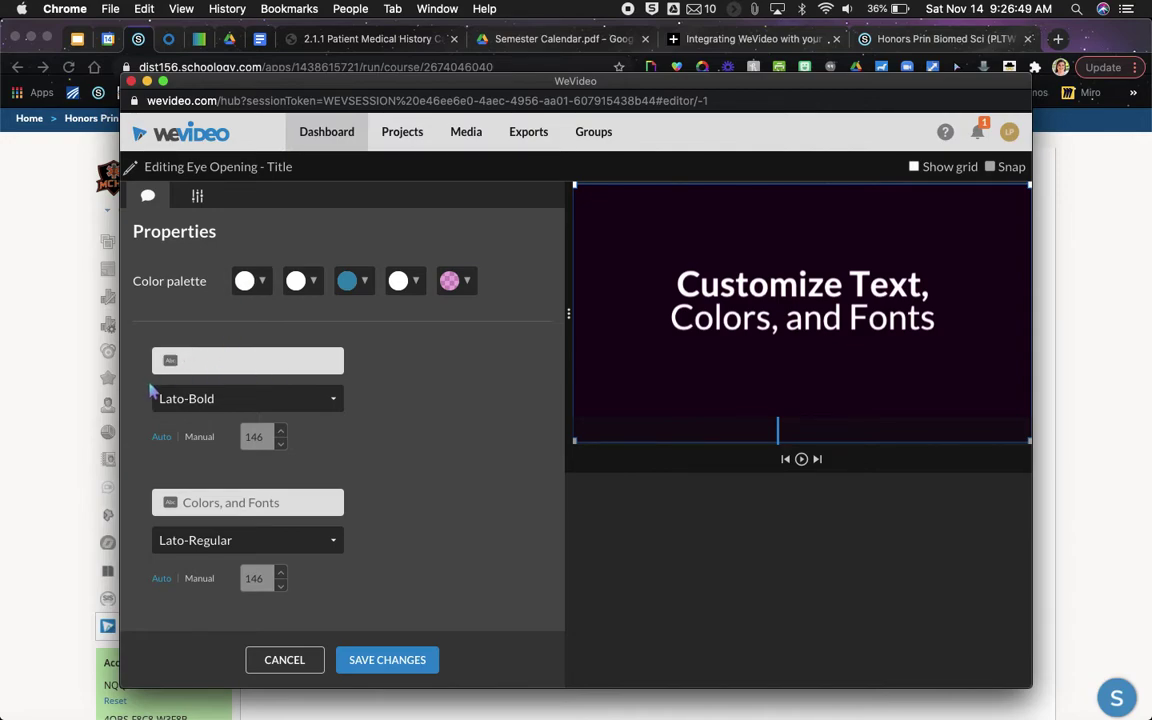
{"action": "left_click", "coordinate": [287, 660]}
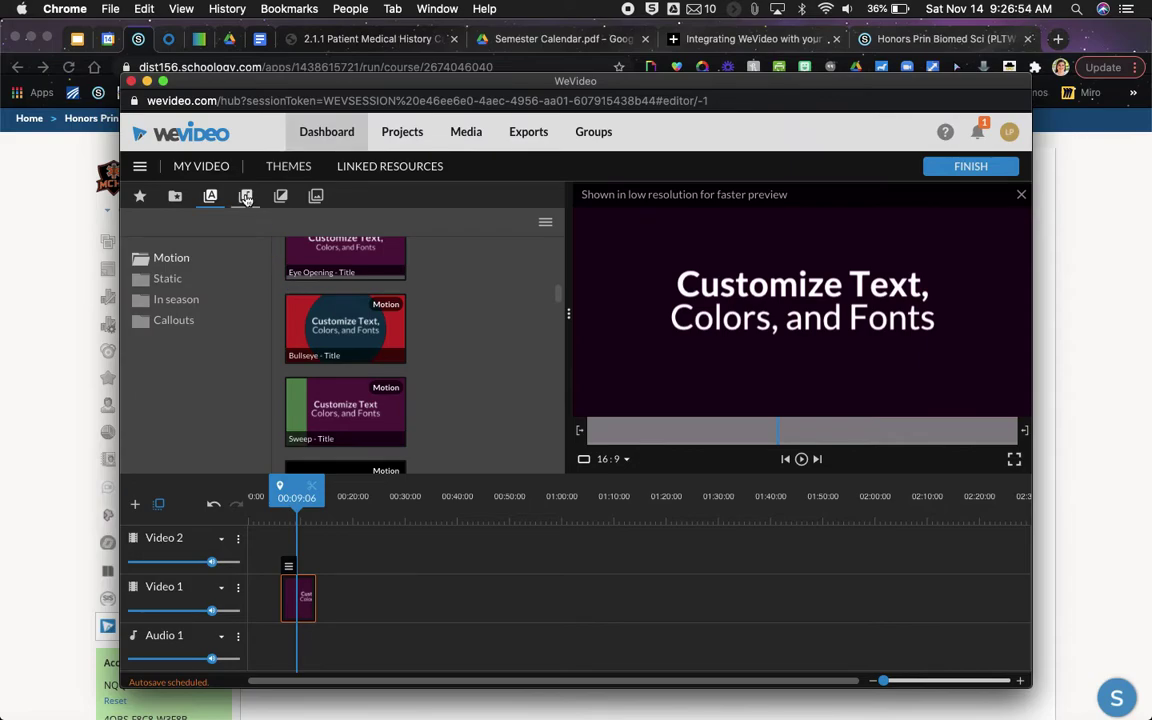
Look through the free music, the standard transitions and the background clips available for the video.
{"action": "left_click", "coordinate": [246, 196]}
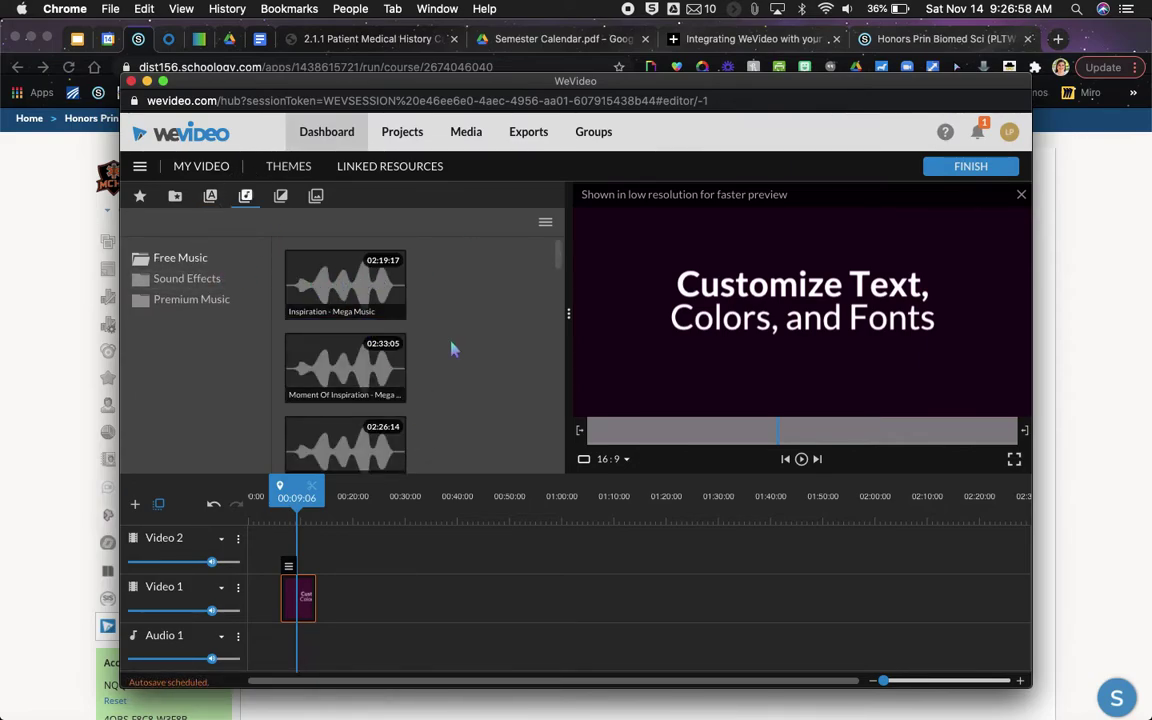
{"action": "scroll", "coordinate": [450, 350], "scroll_direction": "down", "scroll_amount": 3}
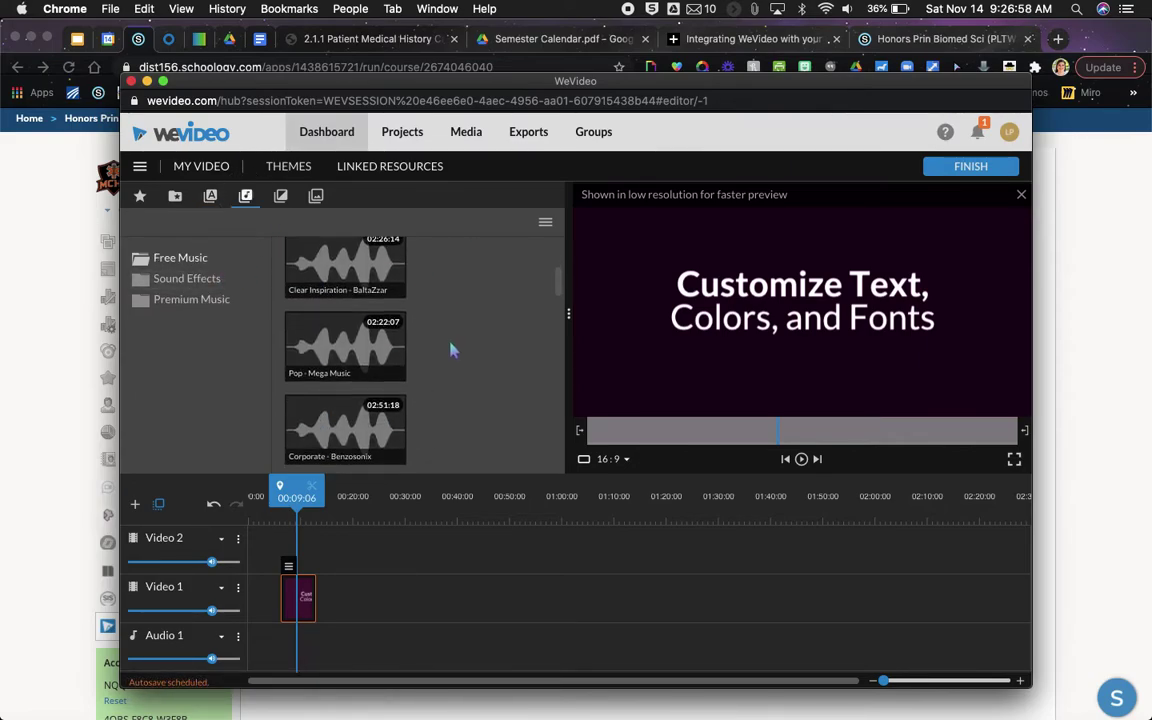
{"action": "left_click", "coordinate": [282, 196]}
{"action": "scroll", "coordinate": [455, 326], "scroll_direction": "down", "scroll_amount": 5}
{"action": "scroll", "coordinate": [455, 328], "scroll_direction": "down", "scroll_amount": 5}
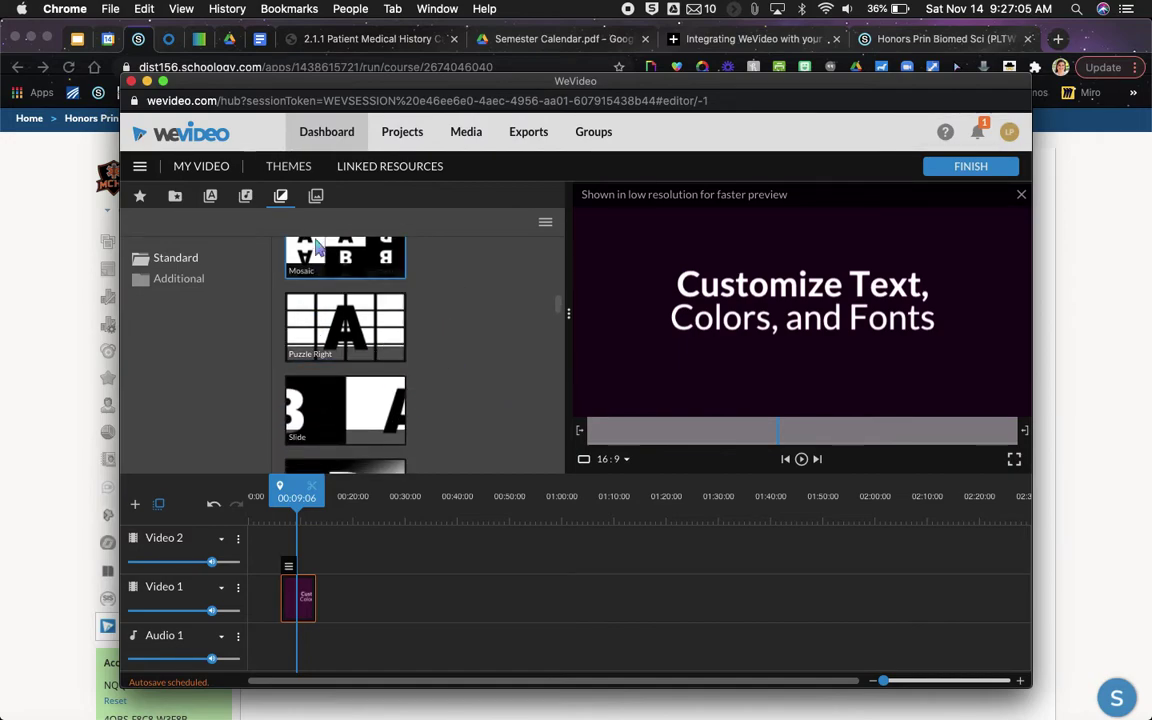
{"action": "left_click", "coordinate": [315, 197]}
{"action": "scroll", "coordinate": [427, 355], "scroll_direction": "down", "scroll_amount": 5}
{"action": "scroll", "coordinate": [425, 353], "scroll_direction": "down", "scroll_amount": 3}
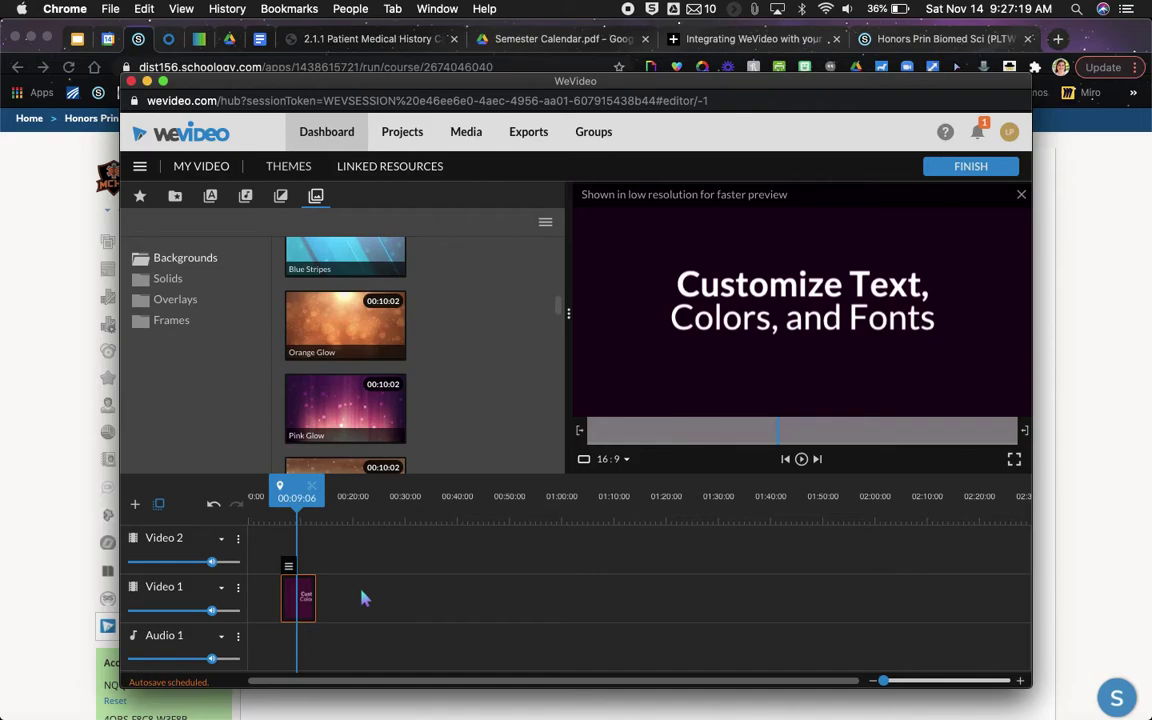
Switch the video project from timeline to Storyboard mode and accept the change.
{"action": "mouse_move", "coordinate": [282, 575]}
{"action": "left_click", "coordinate": [140, 166]}
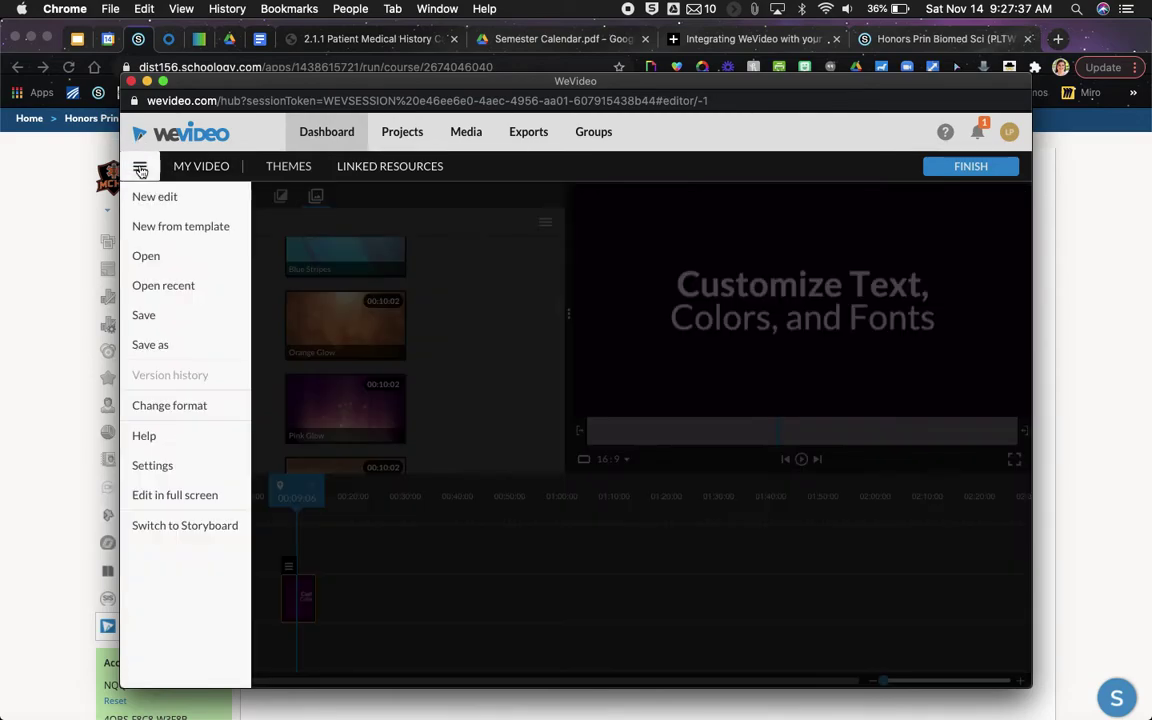
{"action": "left_click", "coordinate": [168, 527]}
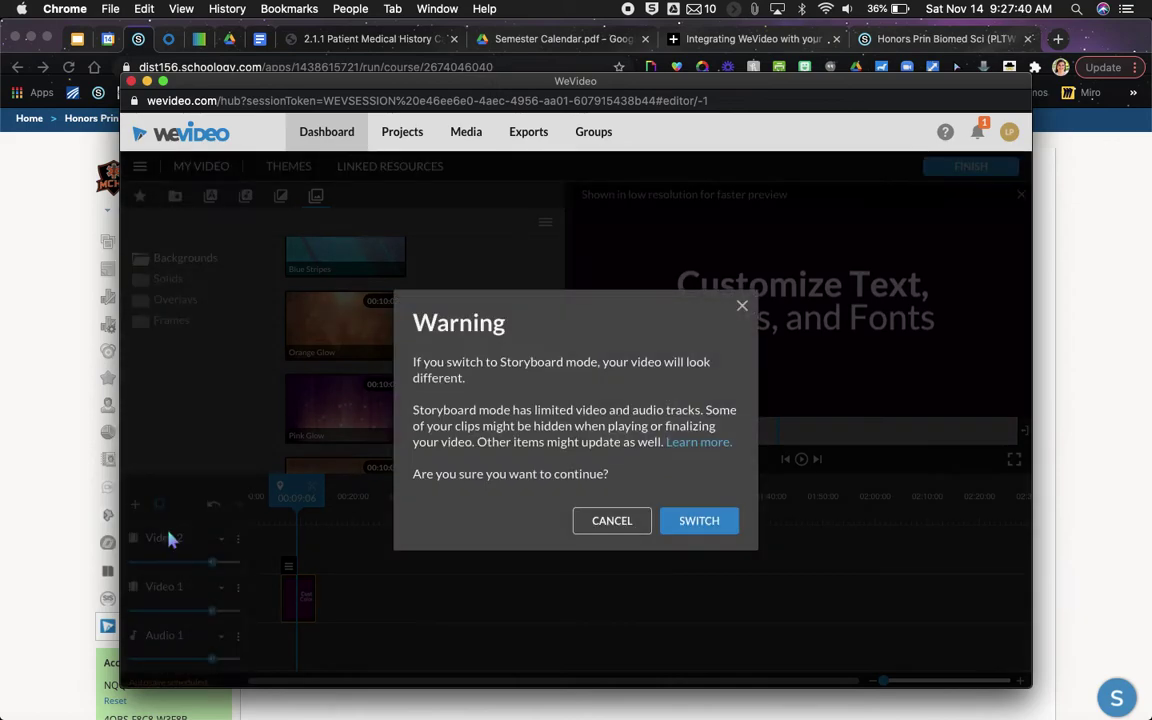
{"action": "left_click", "coordinate": [691, 522]}
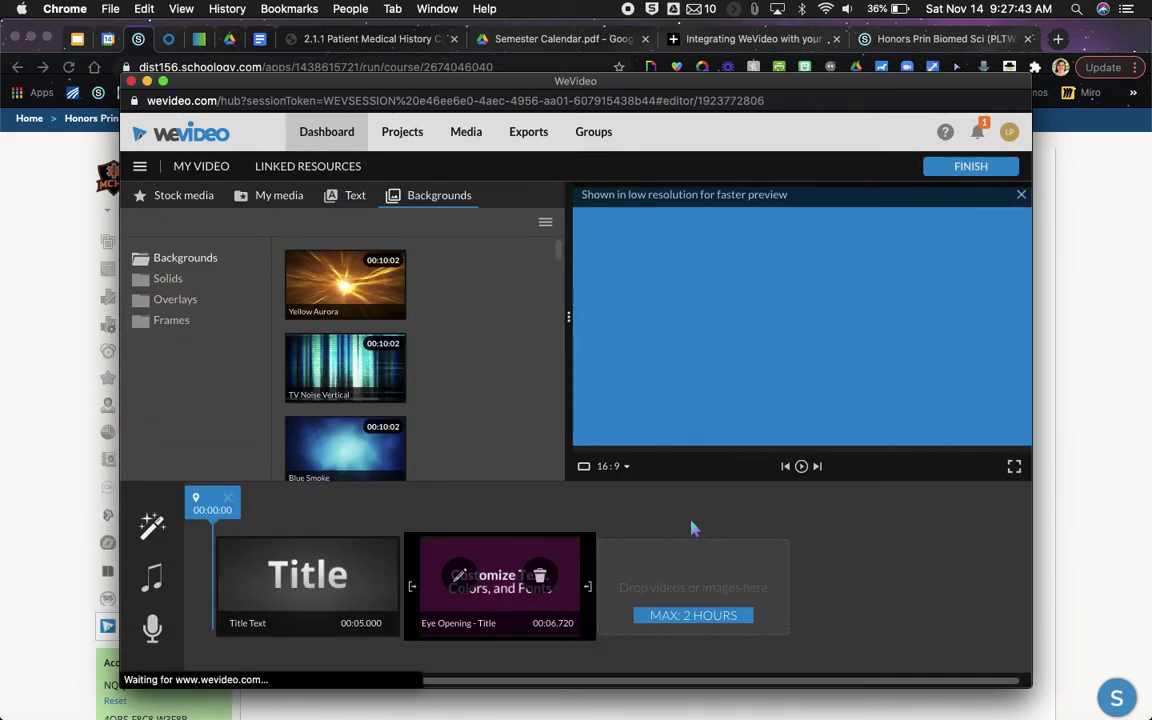
Switch the project back to timeline mode and preview the opening of the video.
{"action": "mouse_move", "coordinate": [148, 536]}
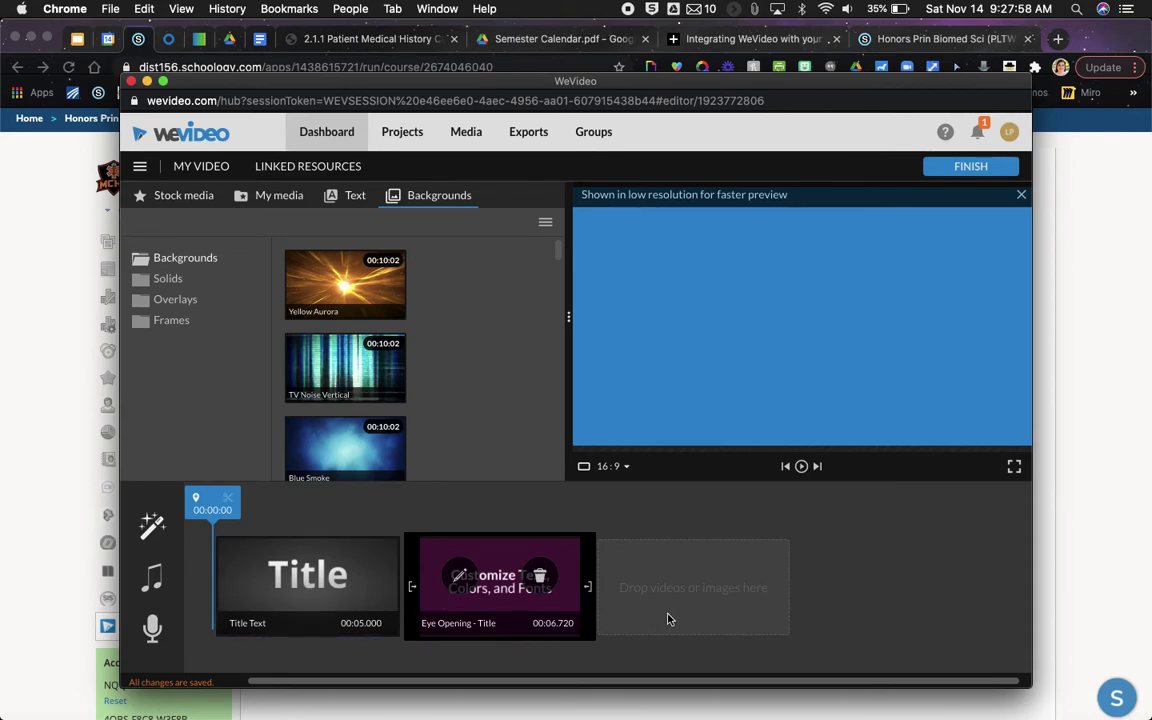
{"action": "left_click", "coordinate": [140, 170]}
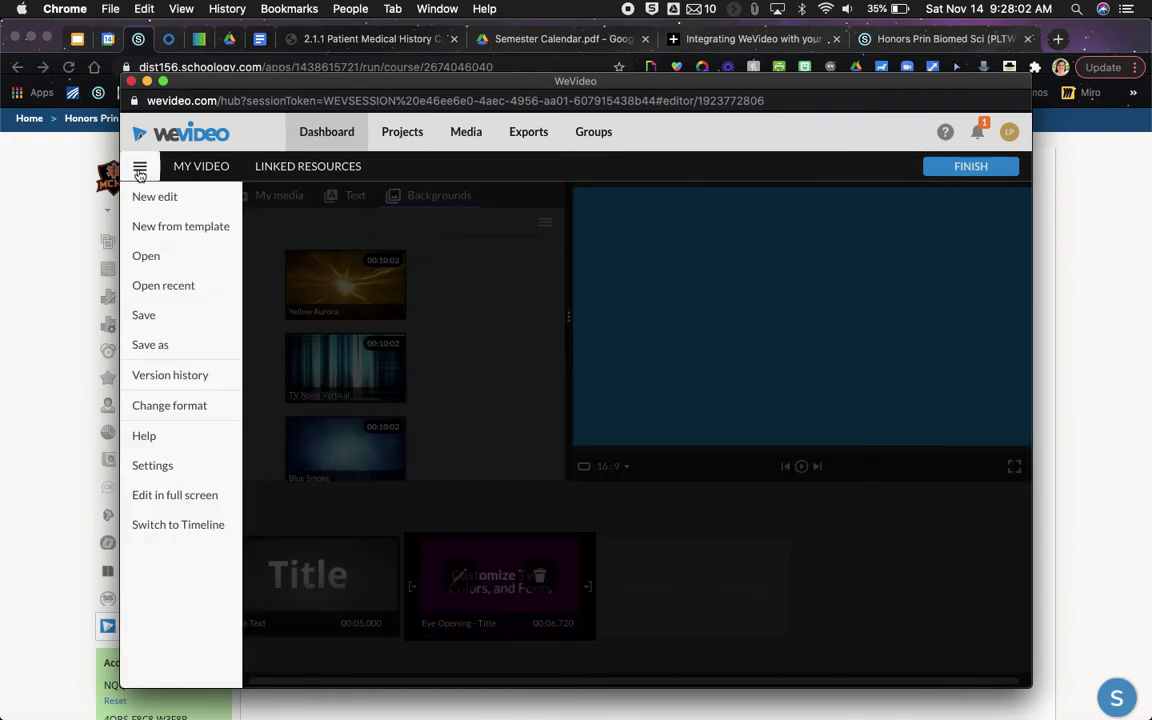
{"action": "left_click", "coordinate": [170, 526]}
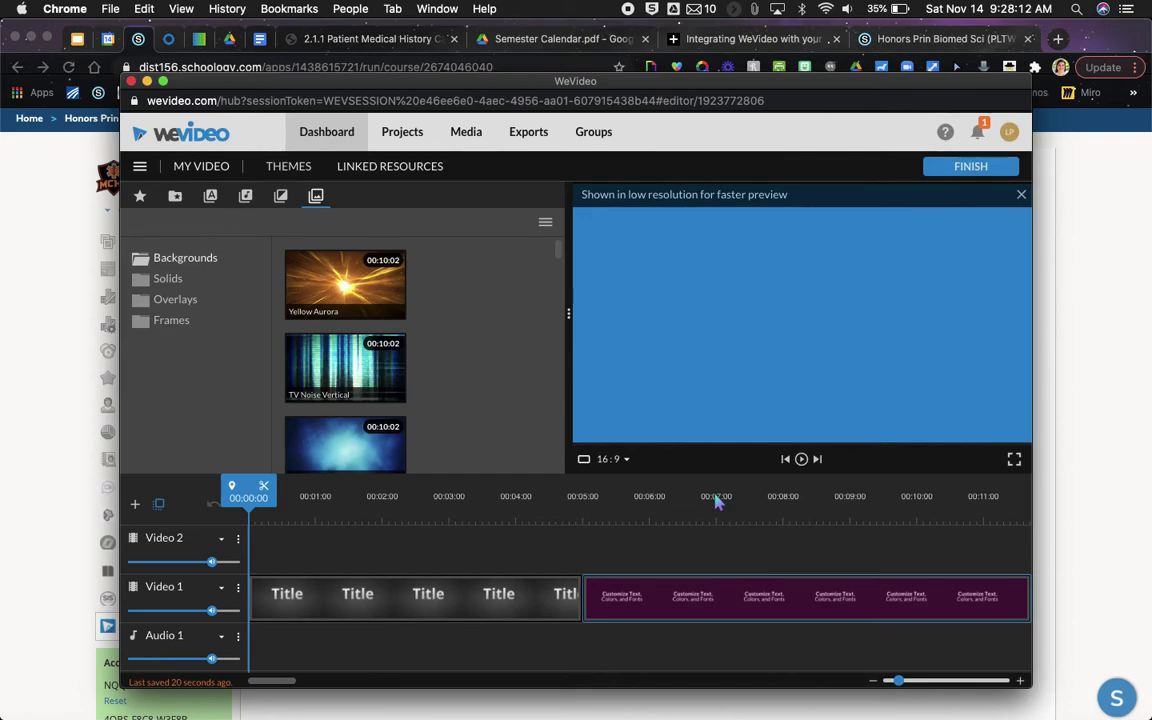
{"action": "left_click", "coordinate": [802, 460]}
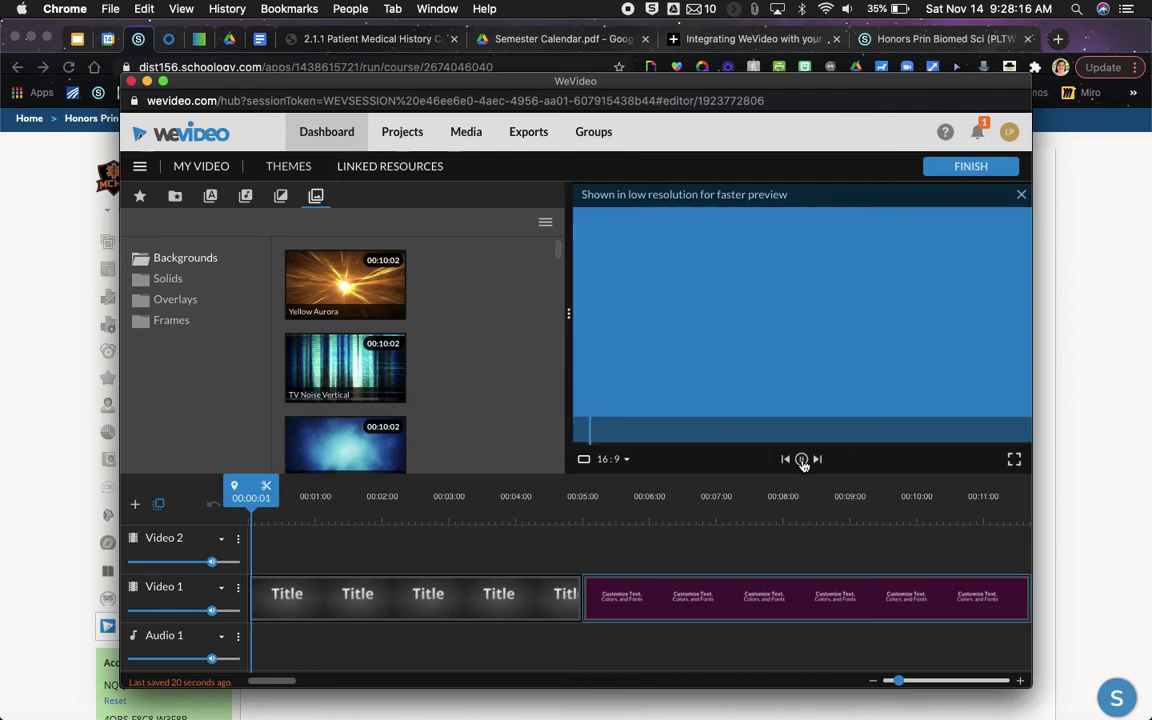
{"action": "left_click", "coordinate": [802, 460]}
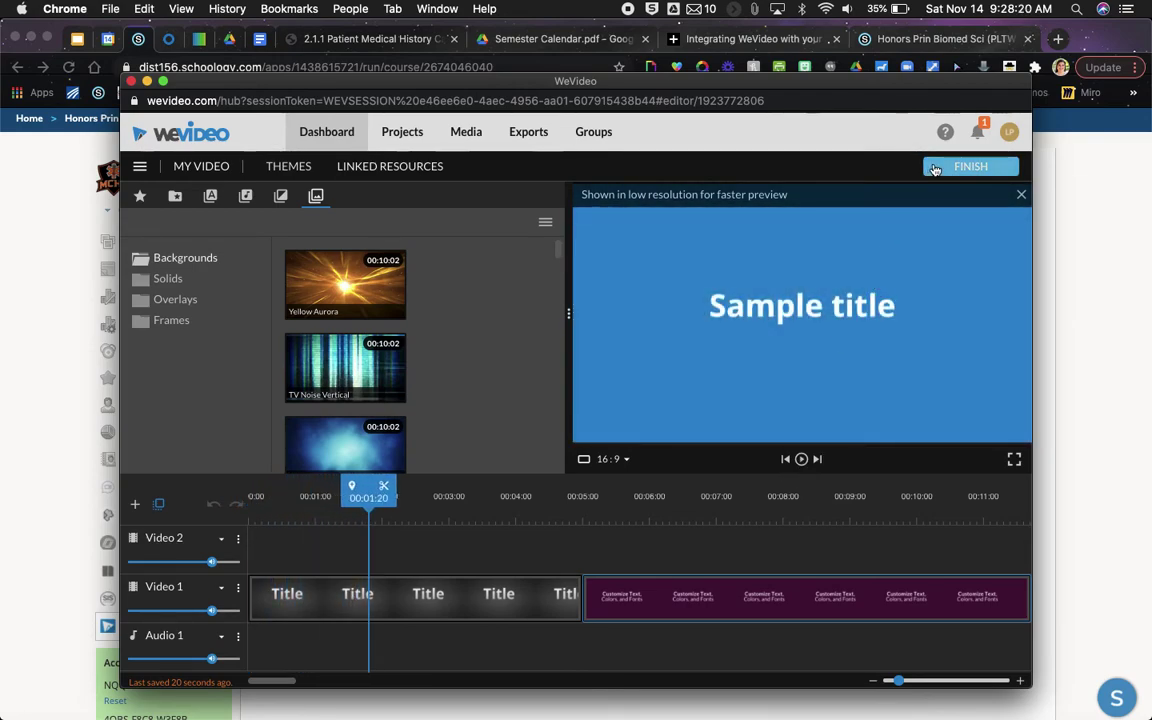
Set up the export titled My Video 2 with Schoology as a destination, assigned to Evidence Board Video Project.
{"action": "left_click", "coordinate": [968, 167]}
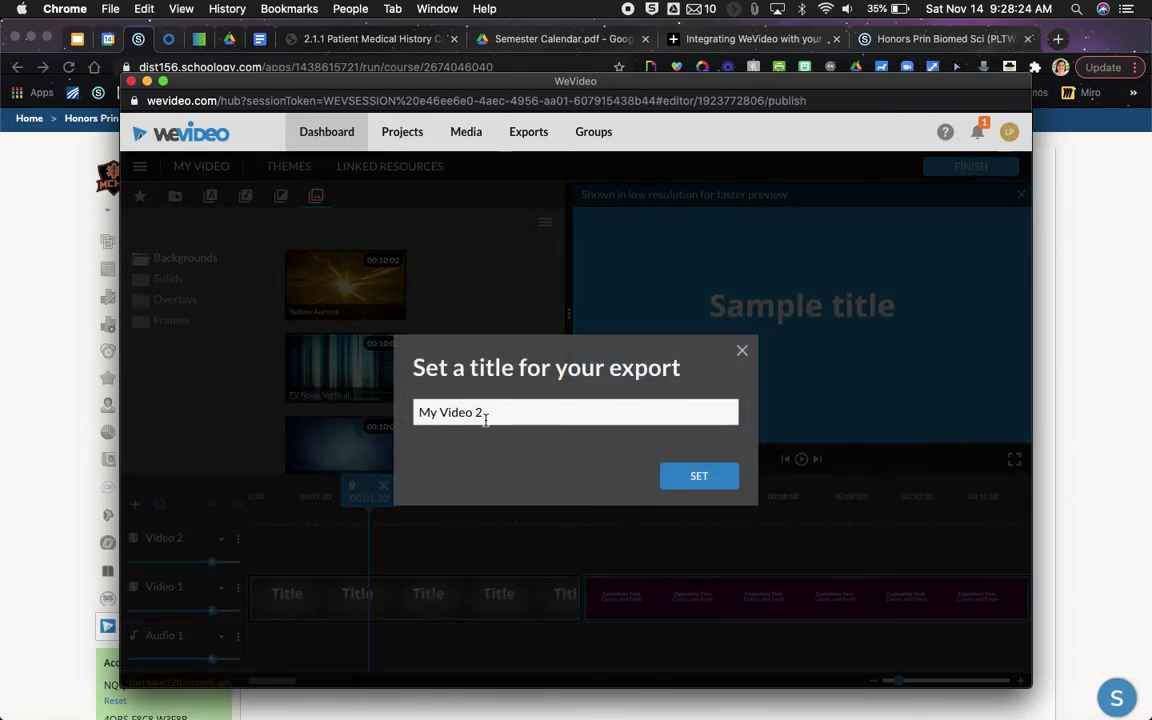
{"action": "left_click", "coordinate": [674, 475]}
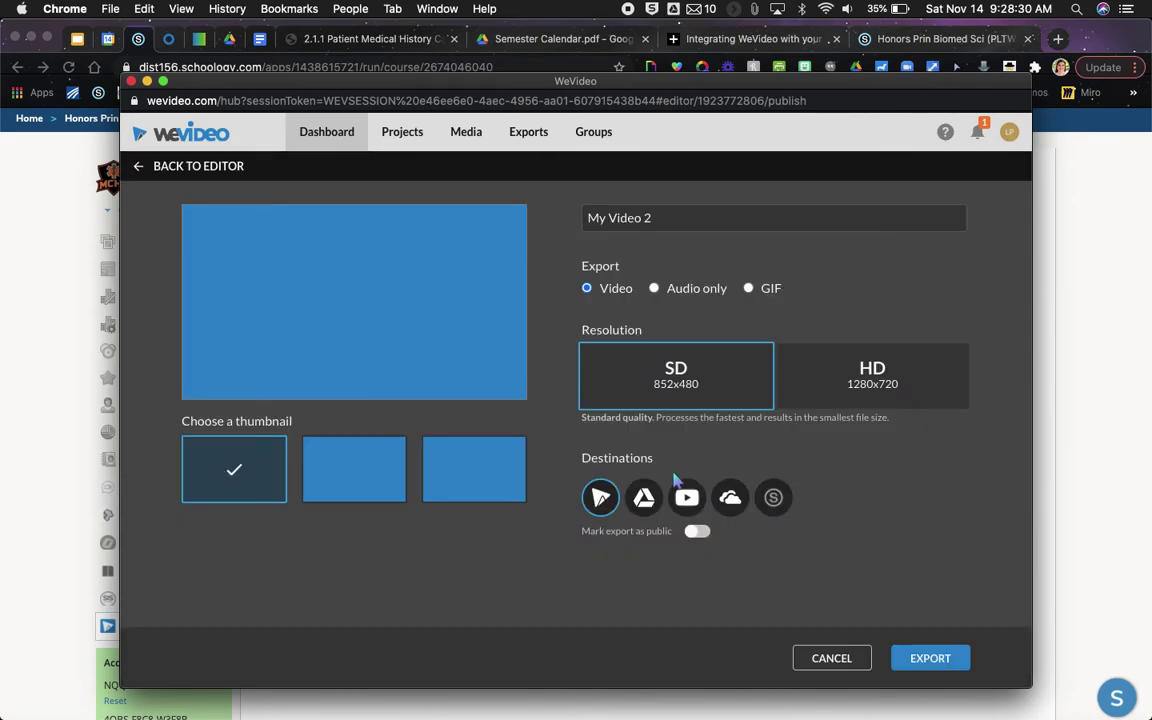
{"action": "left_click", "coordinate": [774, 498]}
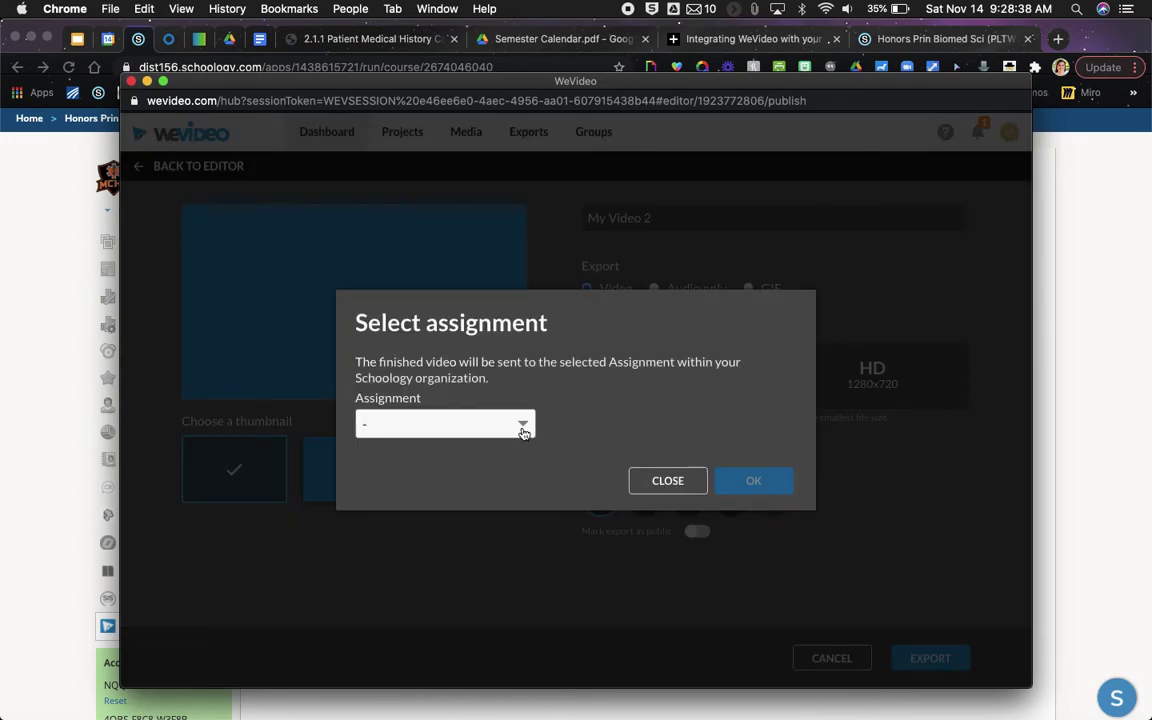
{"action": "left_click", "coordinate": [522, 428]}
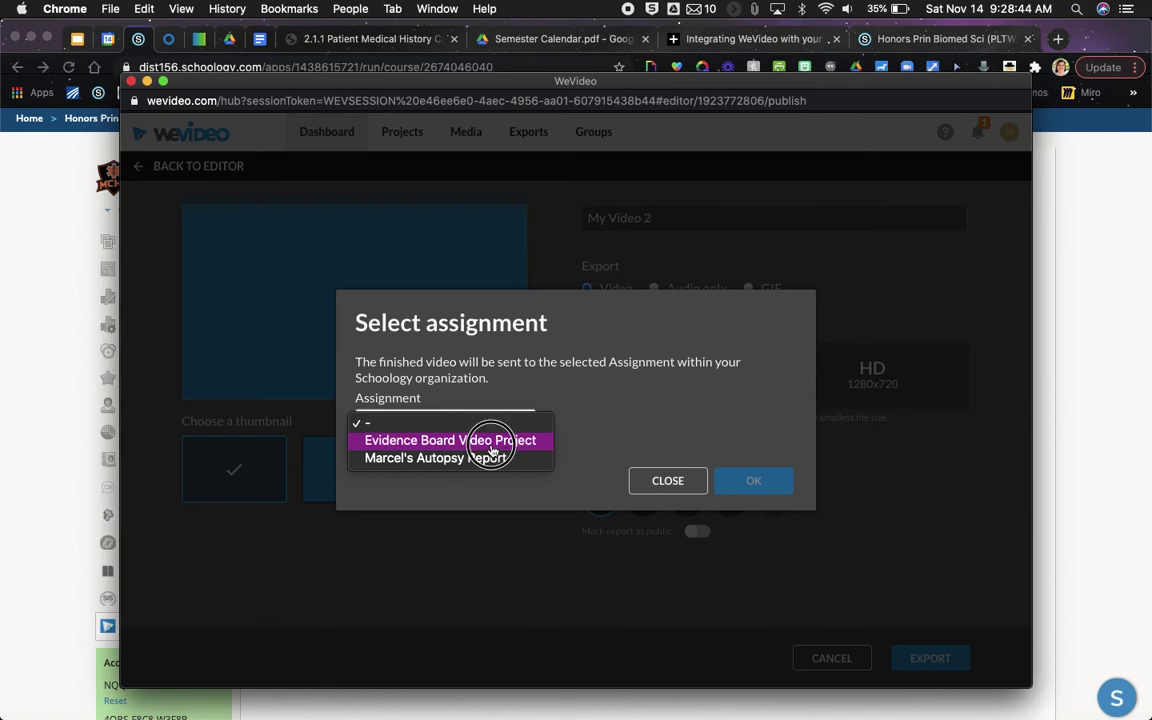
{"action": "left_click", "coordinate": [491, 451]}
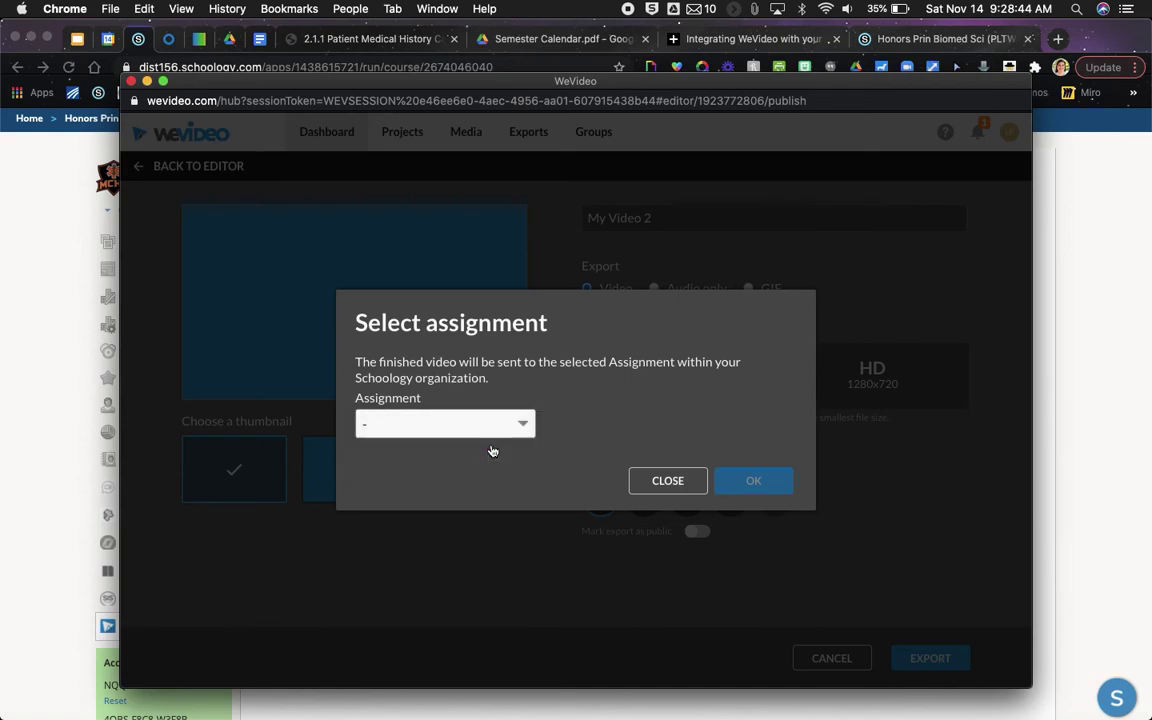
{"action": "left_click", "coordinate": [760, 488]}
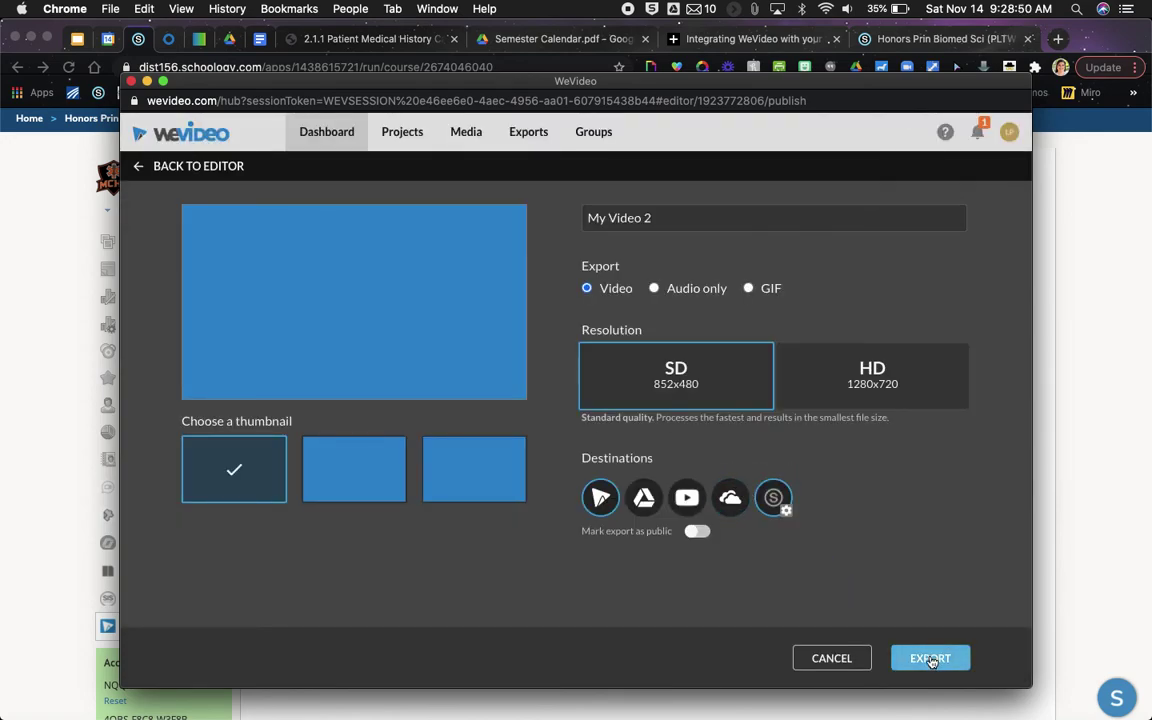